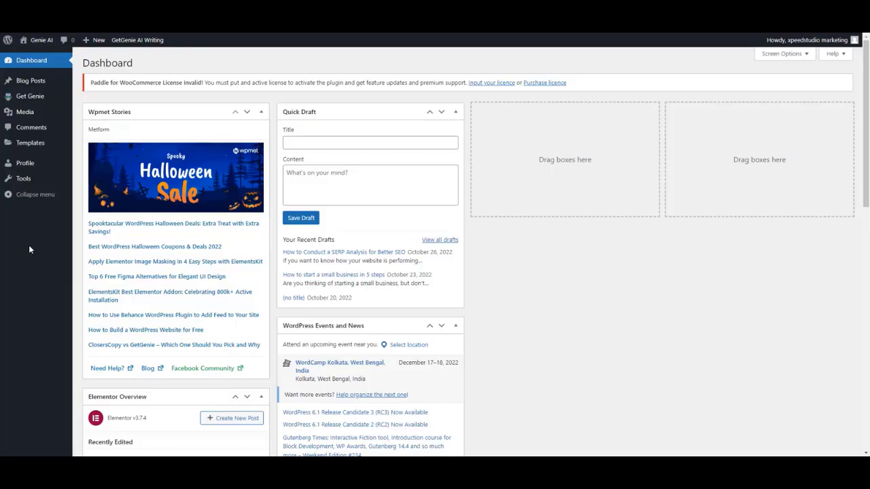
Step: Open GetGenie's AI Writing page from the Get Genie admin sidebar menu
mouse_move(32, 102)
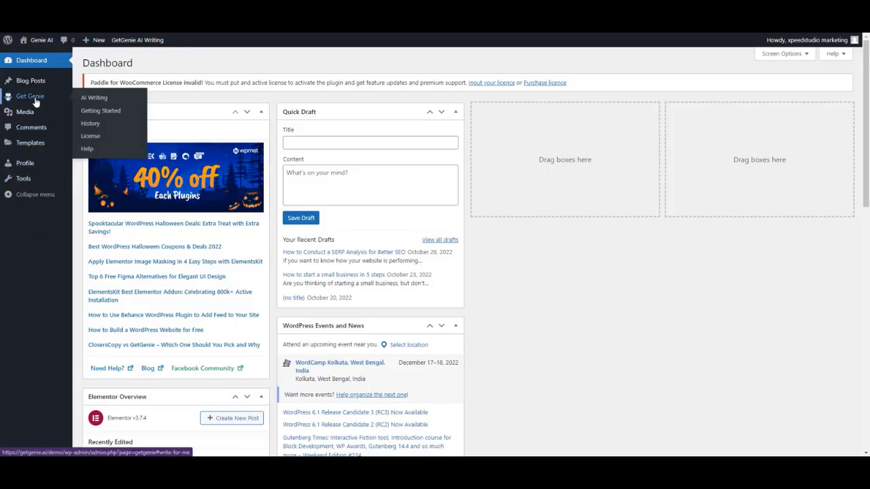
click(94, 100)
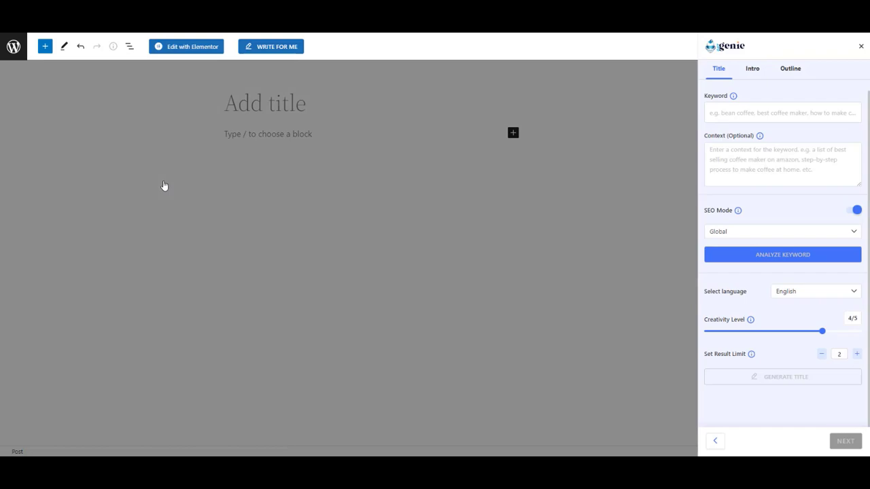
Step: Enter the keyword 'how to start a small business' and a context sentence about starting one
click(738, 114)
text(h)
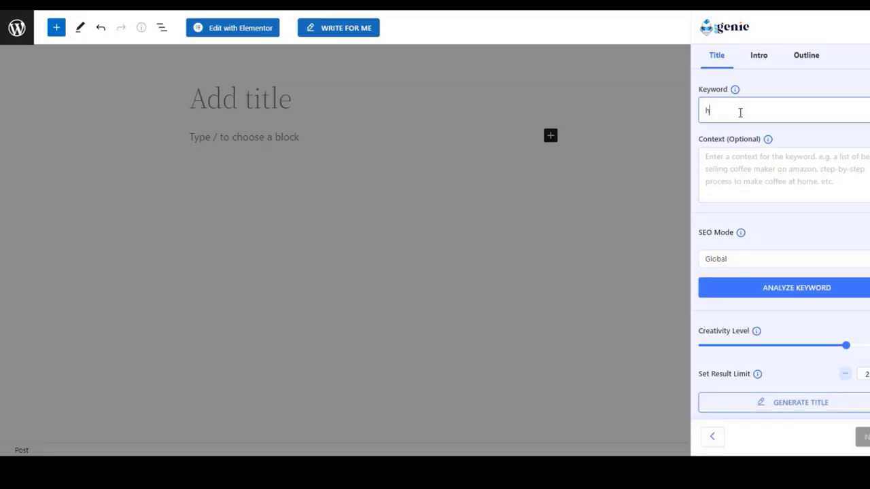
text(ow to start a small busi)
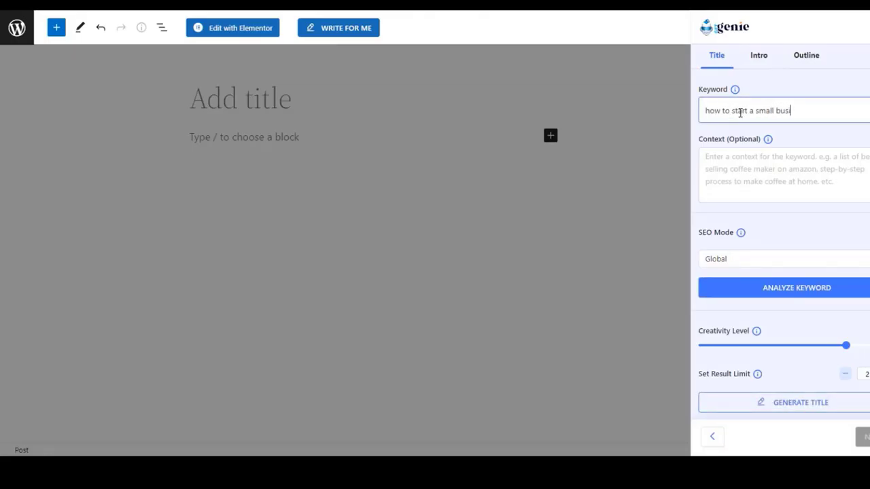
text(ness)
click(768, 158)
text(In this blog post, I want to share how so)
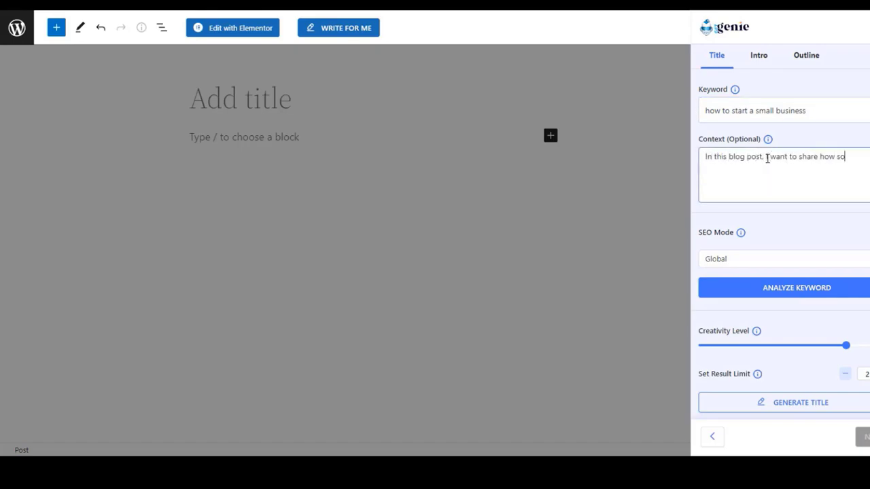
text(meone start a small business. This will be a step-by-ste guideline.)
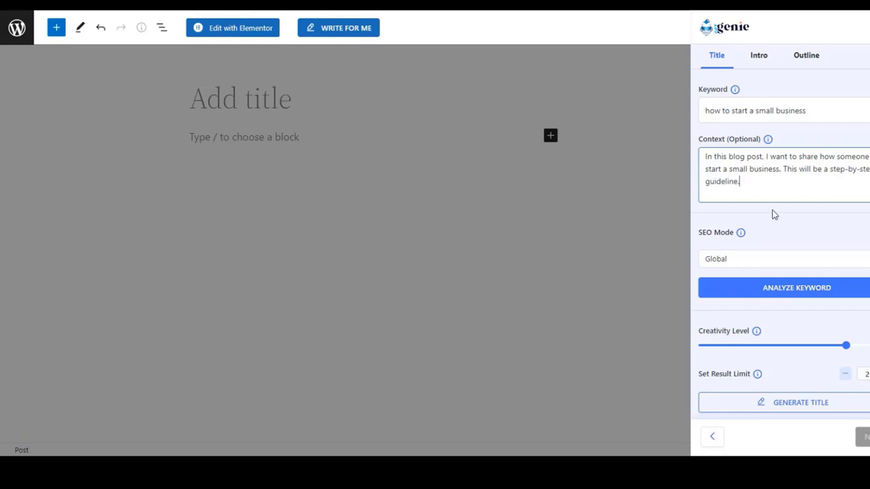
Step: Analyze the keyword and review its 33.1k volume, Medium competition, $3.350 CPC and related keywords
click(796, 289)
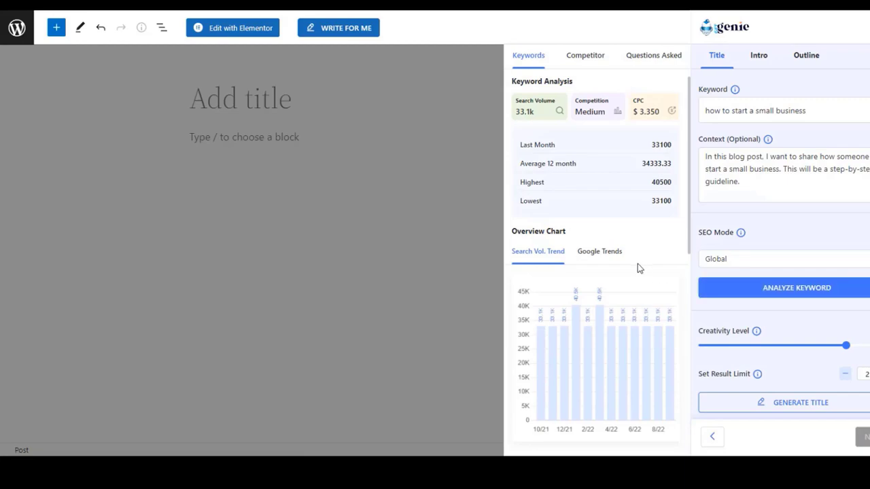
scroll(638, 267, down, 3)
scroll(612, 289, up, 1)
scroll(593, 289, down, 3)
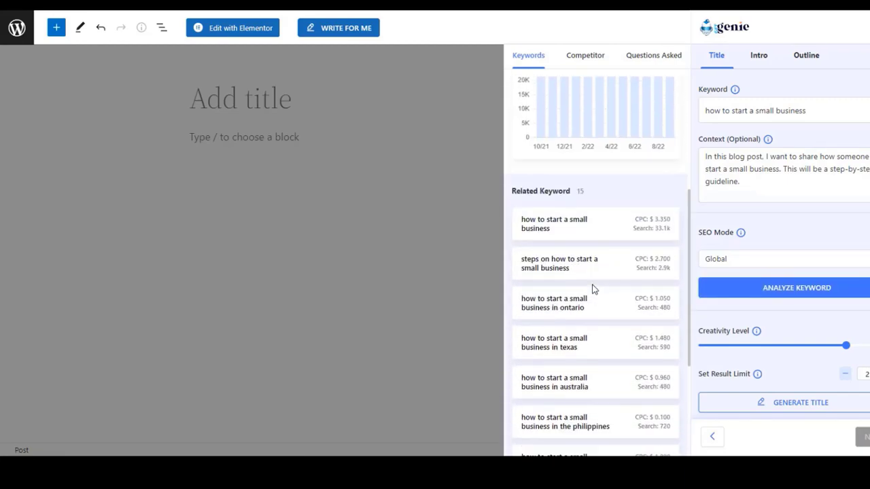
scroll(572, 225, down, 2)
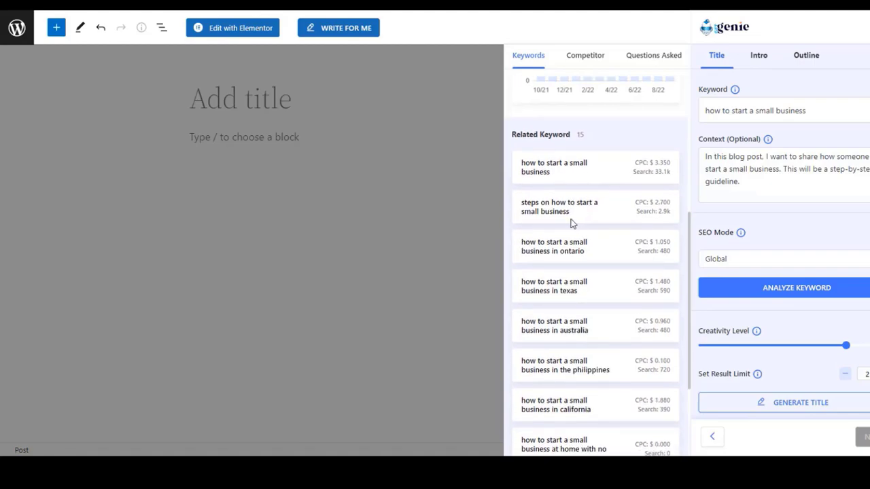
scroll(596, 245, down, 7)
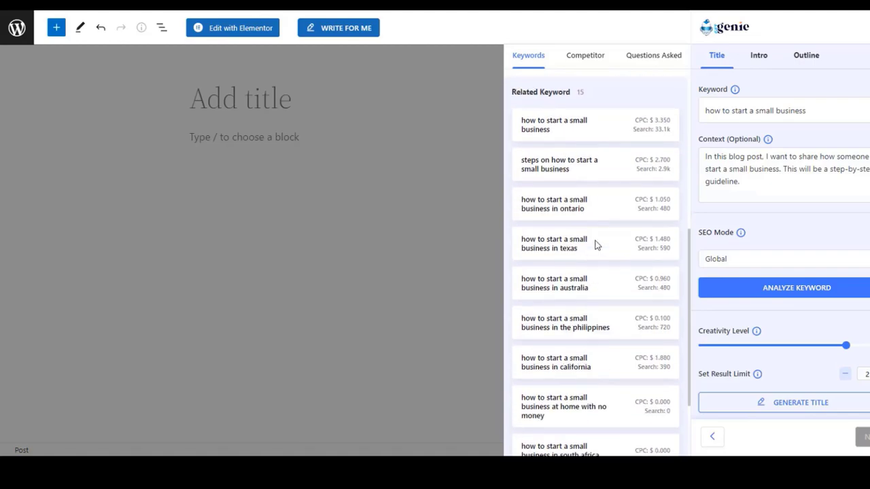
scroll(609, 249, up, 15)
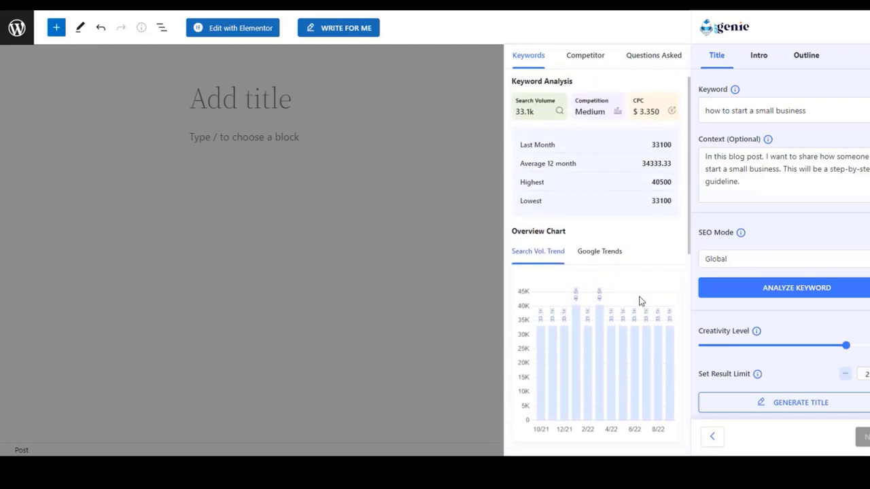
Step: Generate title suggestions and fetch competitor article data for the keyword
click(794, 406)
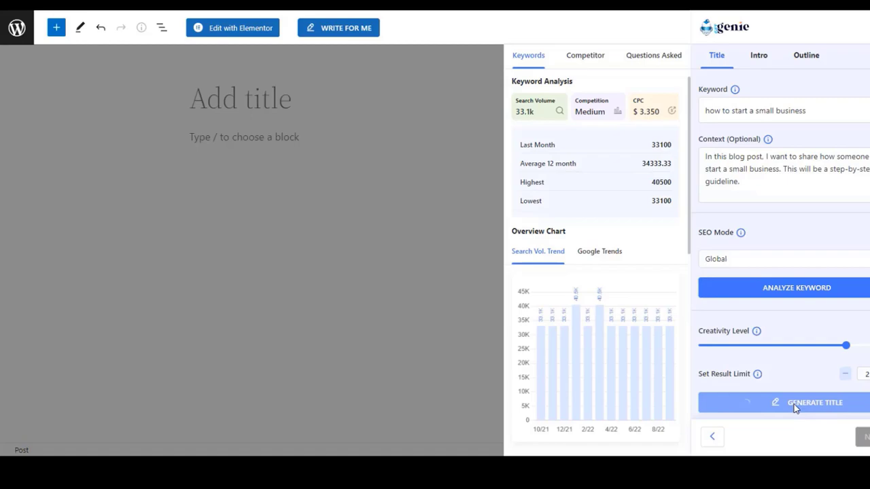
scroll(827, 316, down, 3)
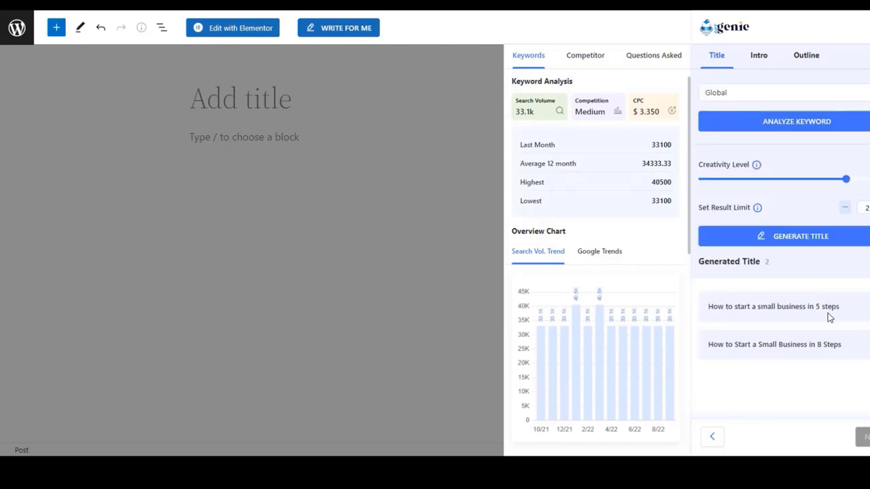
click(576, 58)
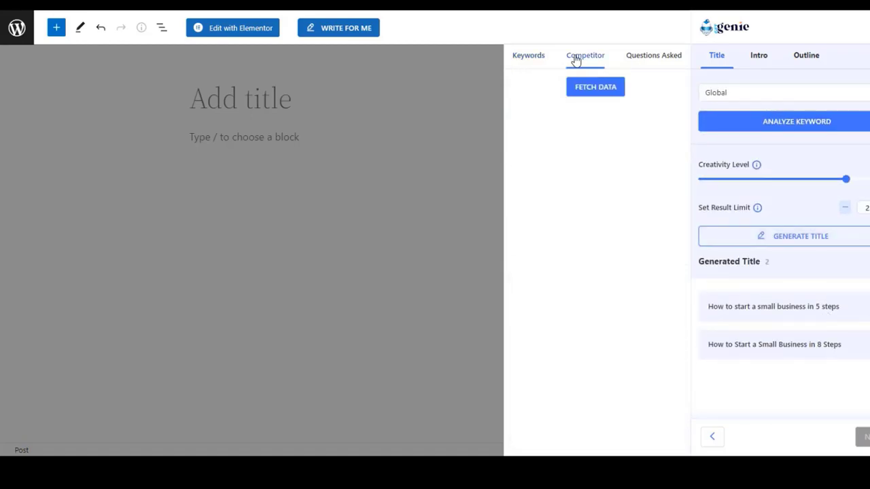
click(596, 87)
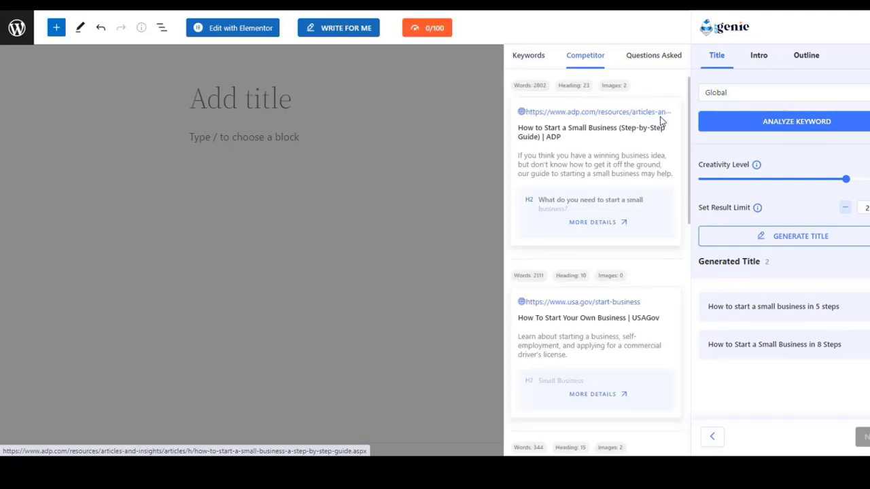
scroll(663, 136, down, 5)
scroll(666, 210, down, 6)
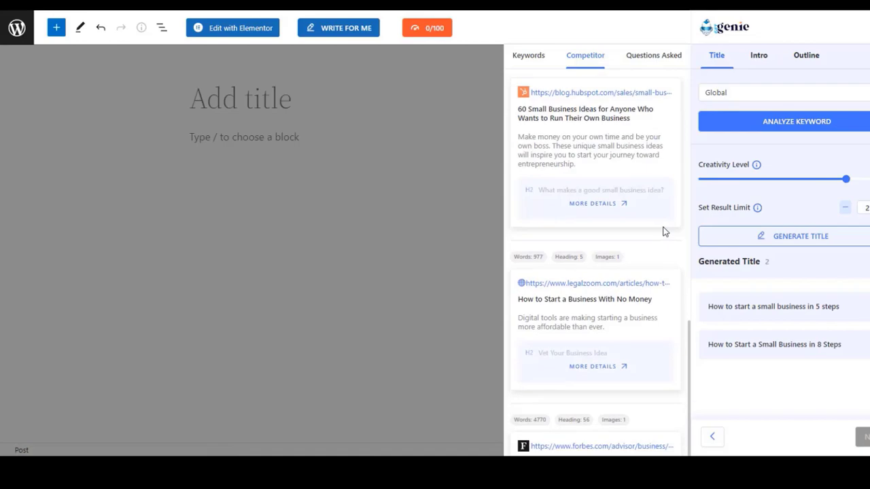
scroll(688, 265, up, 3)
scroll(688, 259, up, 3)
drag(621, 85, 515, 86)
Step: Review Questions Asked, add the at-home no-money and South Africa keywords, and choose the 5-steps title
click(649, 60)
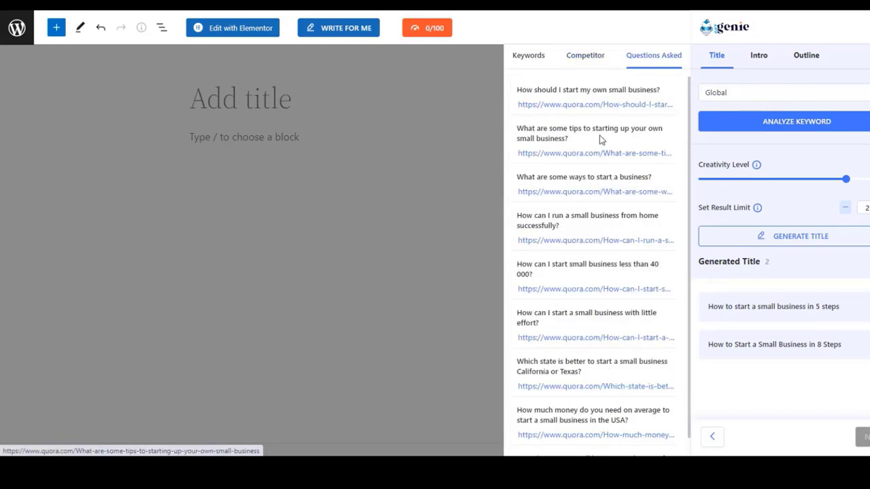
click(529, 57)
scroll(672, 177, down, 9)
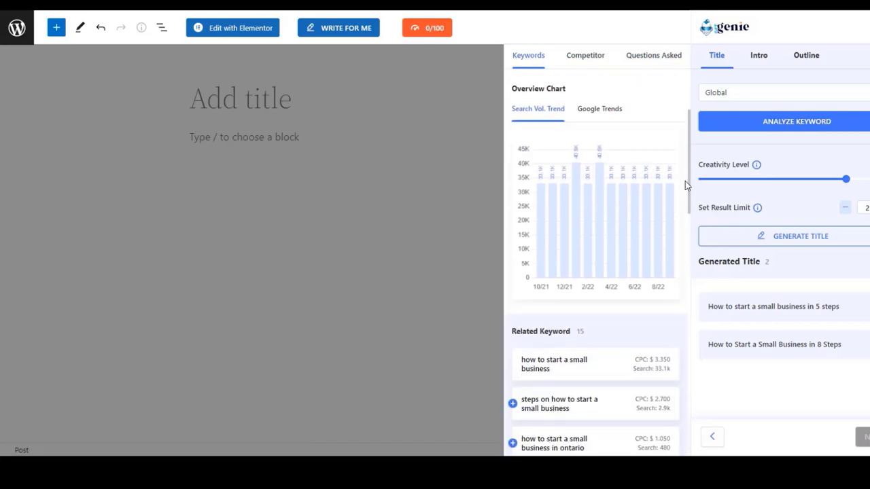
click(512, 235)
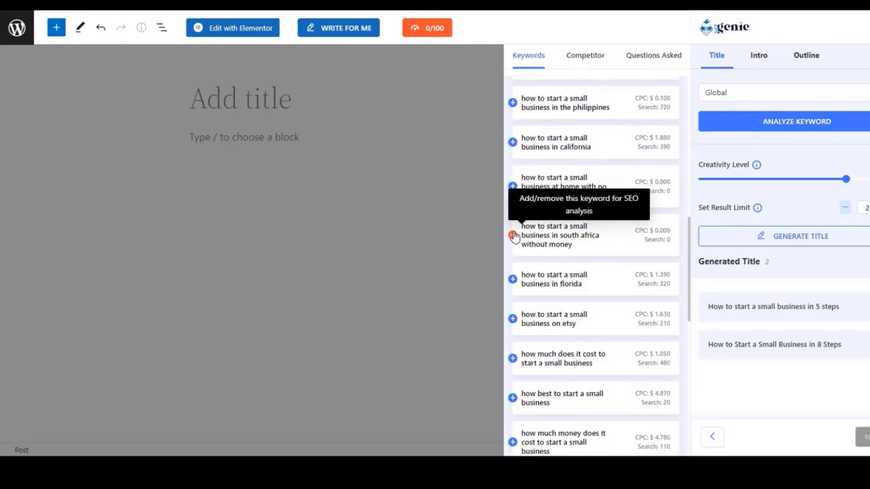
click(513, 187)
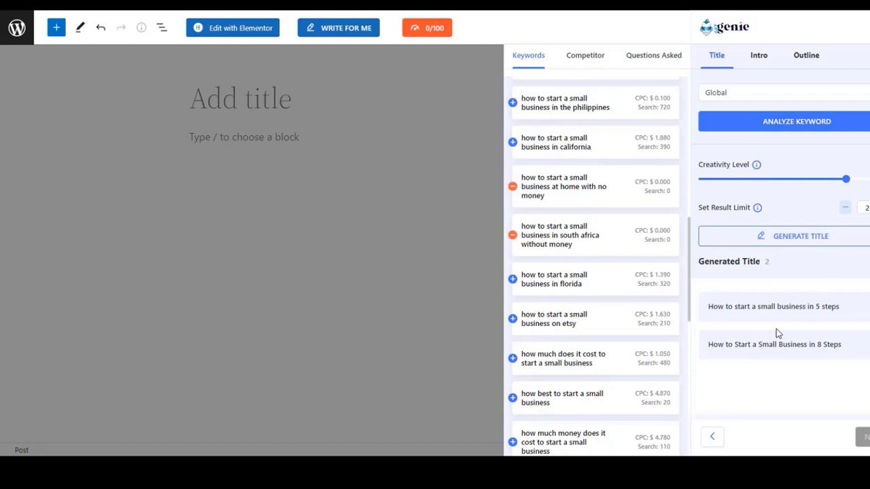
click(765, 308)
Step: Generate intro suggestions and choose the second intro
click(865, 437)
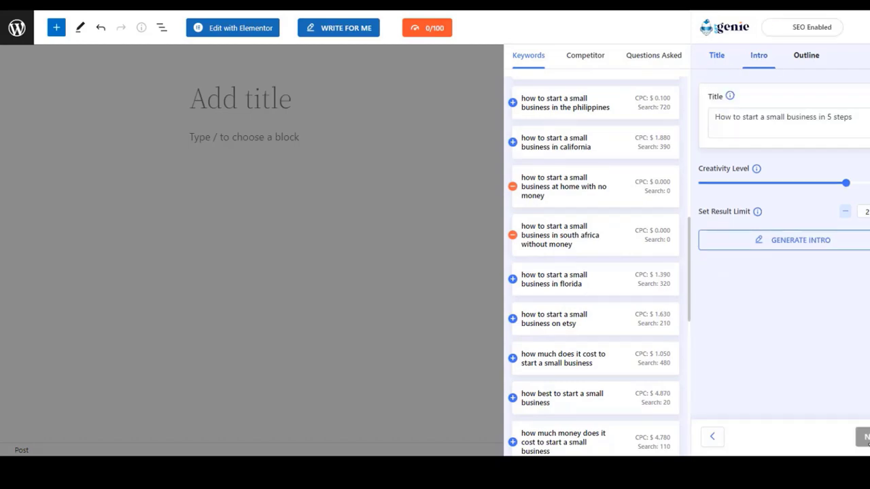
click(801, 246)
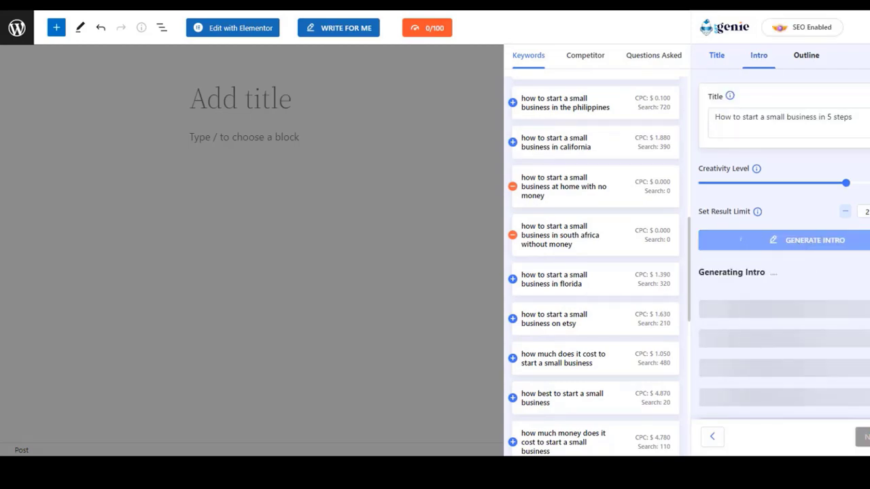
scroll(782, 252, down, 2)
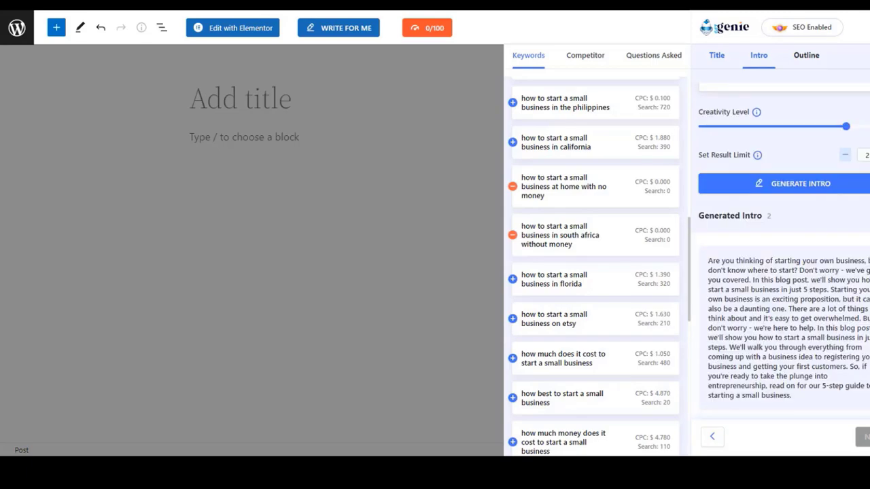
click(782, 353)
Step: Generate an outline, select all of the first outline's steps, and insert everything into the post
click(864, 437)
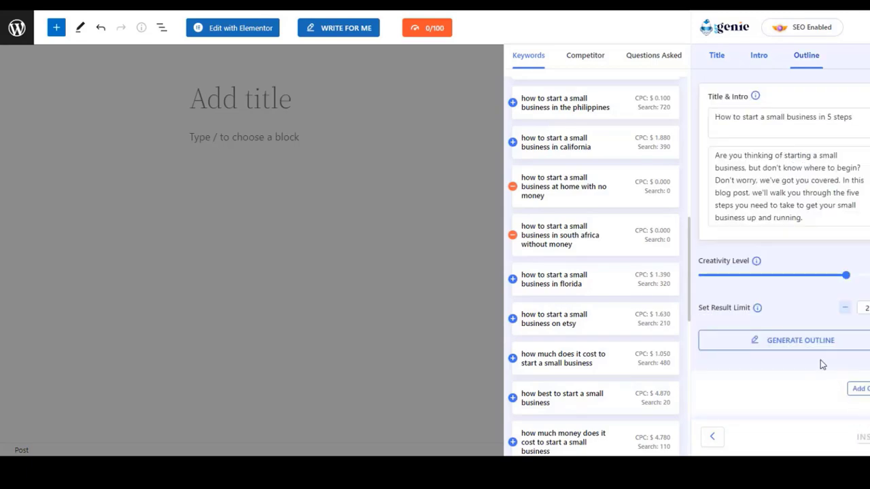
click(807, 340)
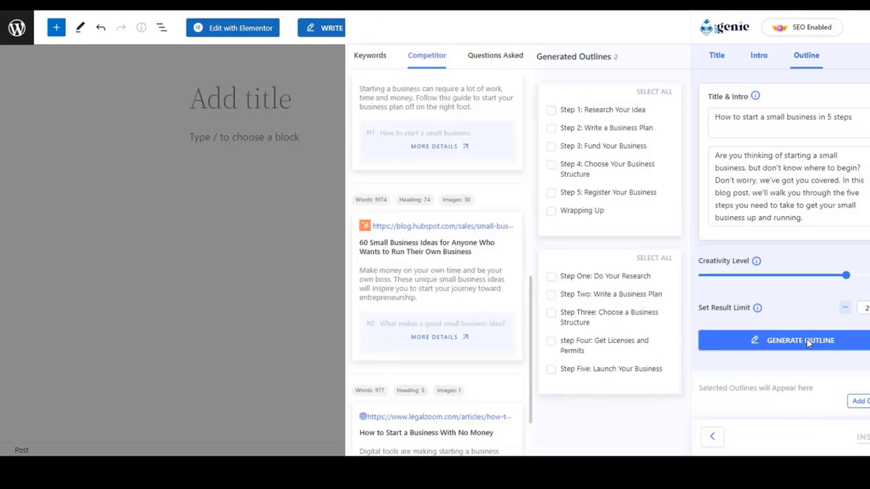
click(652, 92)
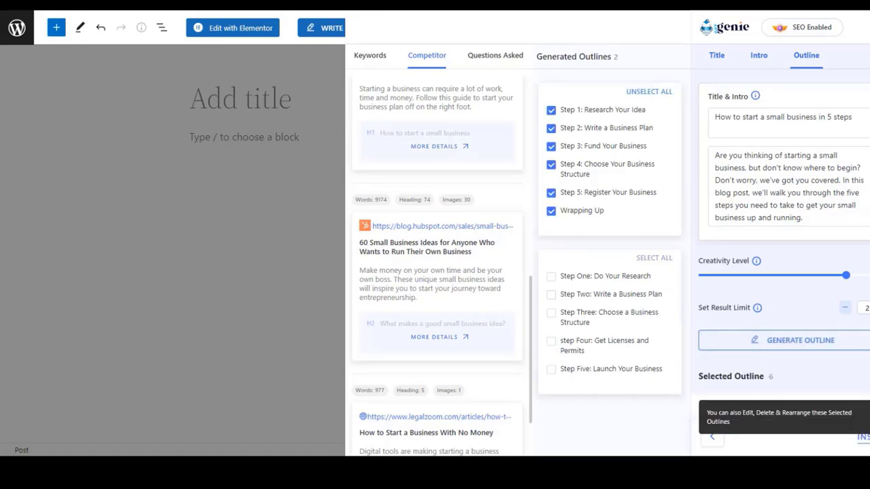
click(862, 437)
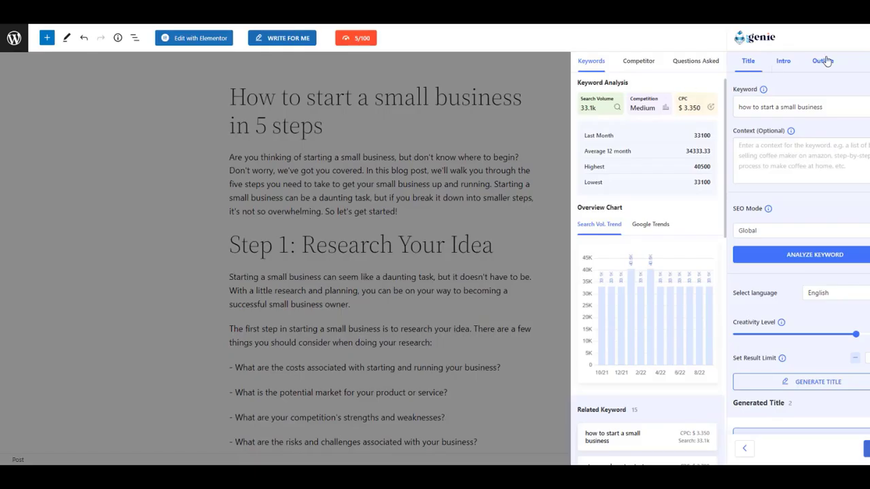
click(824, 62)
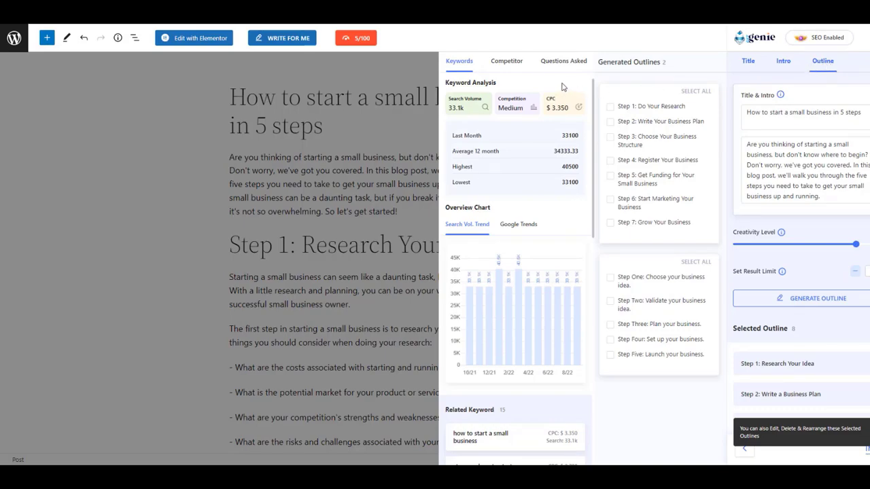
Step: Add 'Self-Employment and Working from Home' from the USAGov competitor article's headings to the outline
click(509, 63)
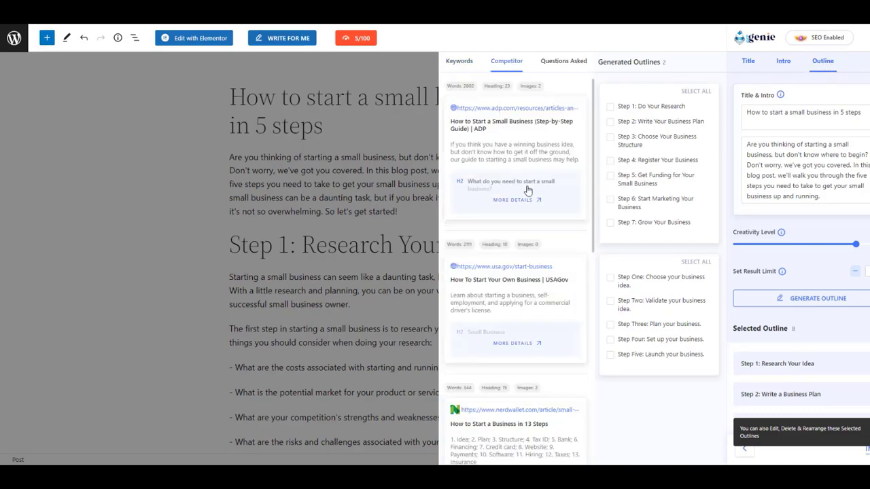
click(512, 344)
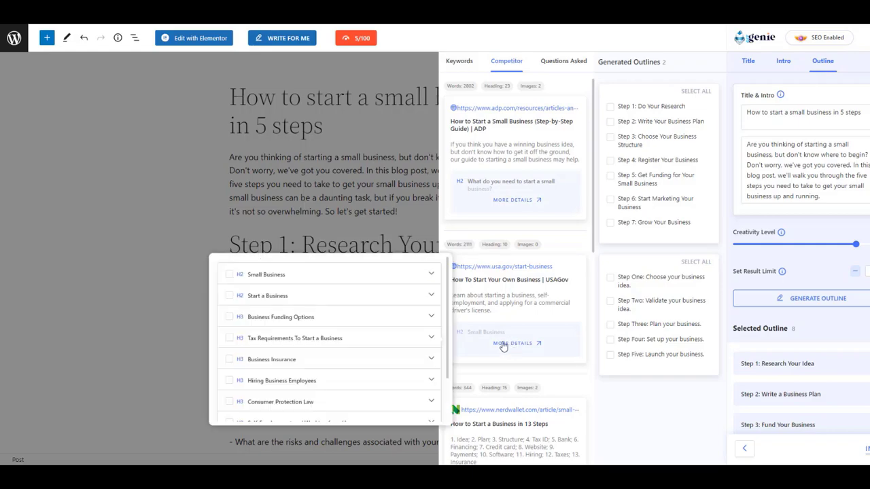
scroll(355, 320, down, 2)
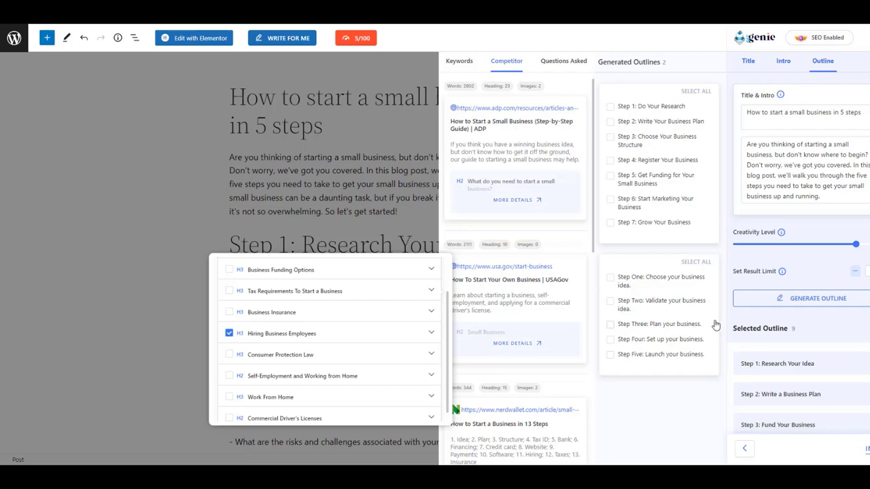
scroll(835, 320, down, 3)
scroll(835, 320, down, 2)
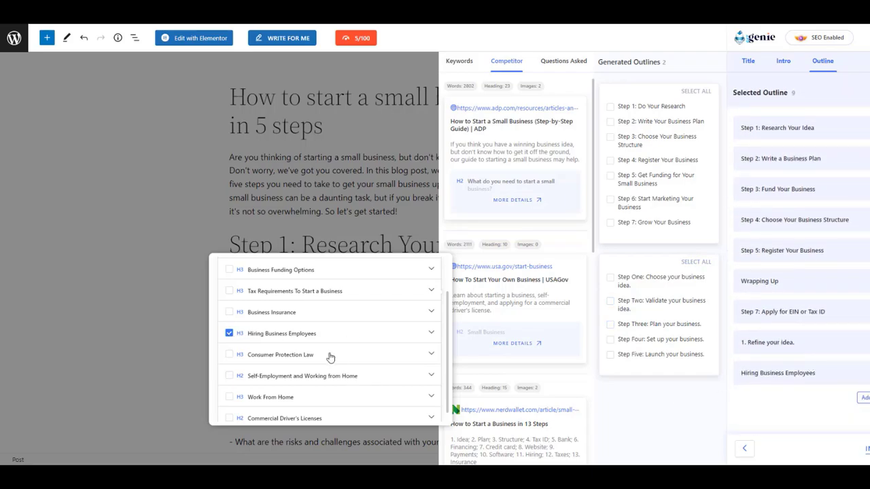
scroll(330, 356, down, 1)
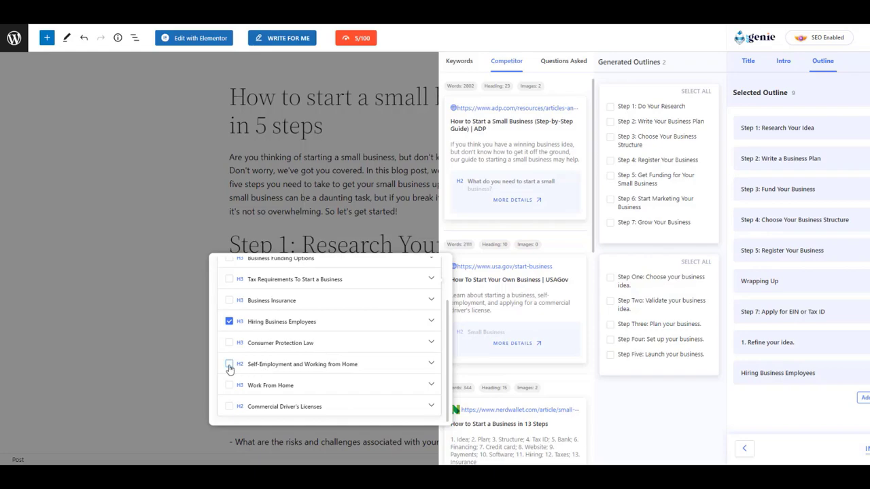
click(229, 366)
scroll(534, 352, down, 3)
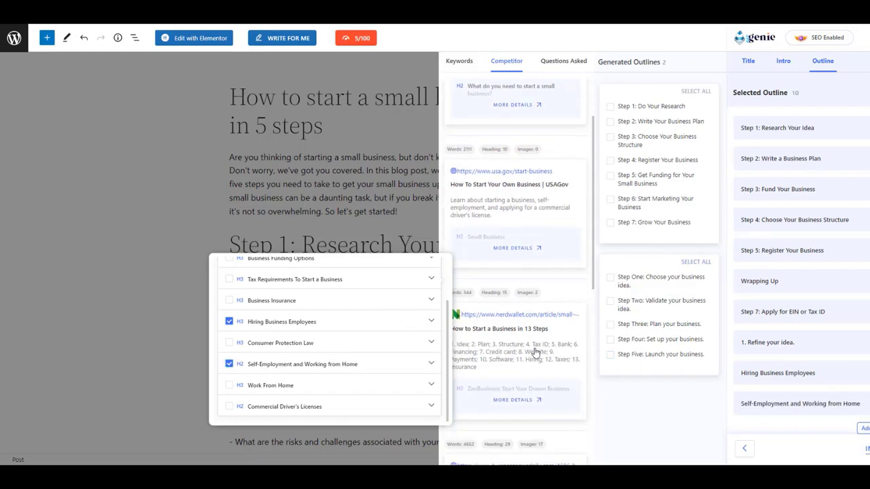
scroll(534, 351, down, 3)
Step: Add '5. Open a business bank account' from the NerdWallet article's headings to the outline
click(513, 307)
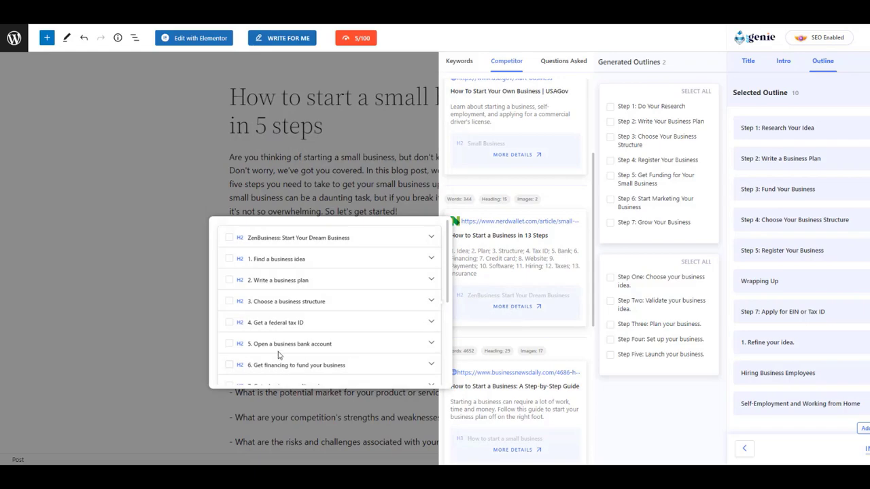
click(229, 344)
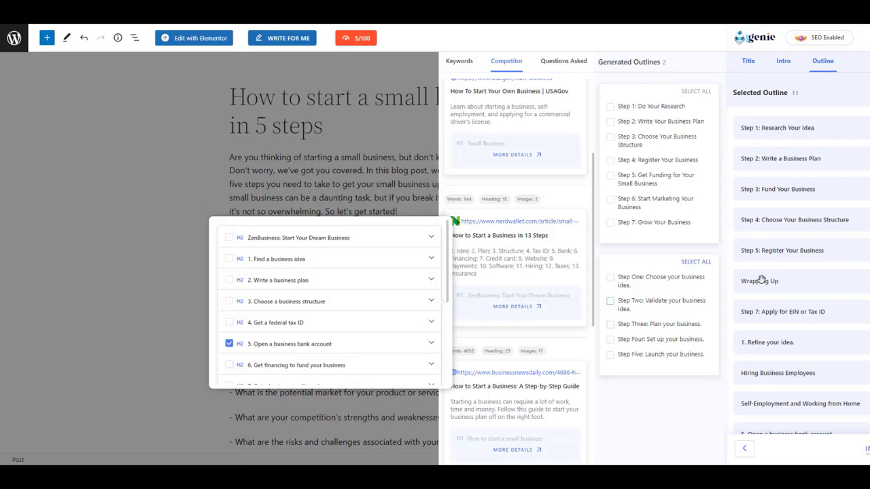
scroll(827, 310, down, 2)
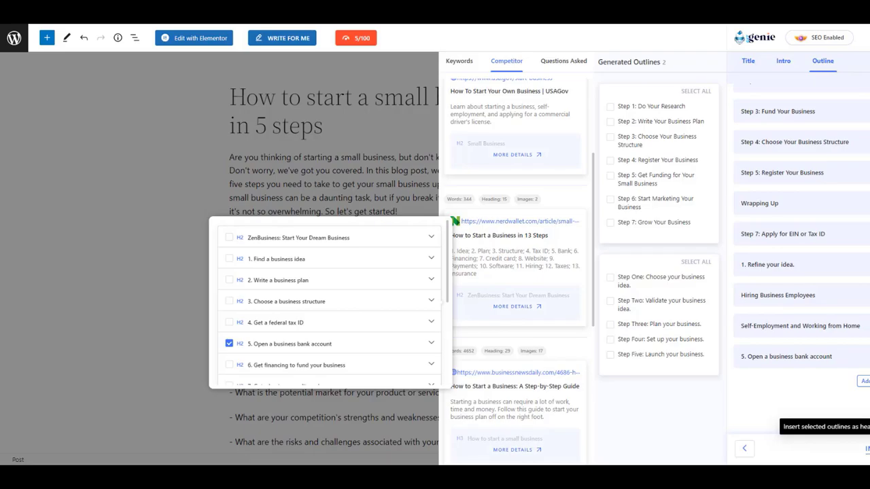
Step: Insert the outline headings into the post and expand Step 2: Write a Business Plan
click(867, 449)
triple_click(298, 138)
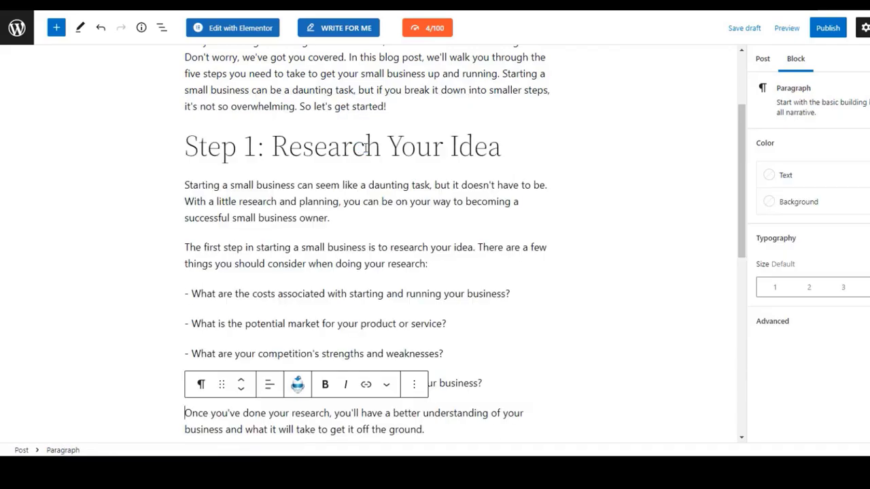
scroll(381, 204, down, 3)
triple_click(289, 239)
click(337, 204)
click(364, 239)
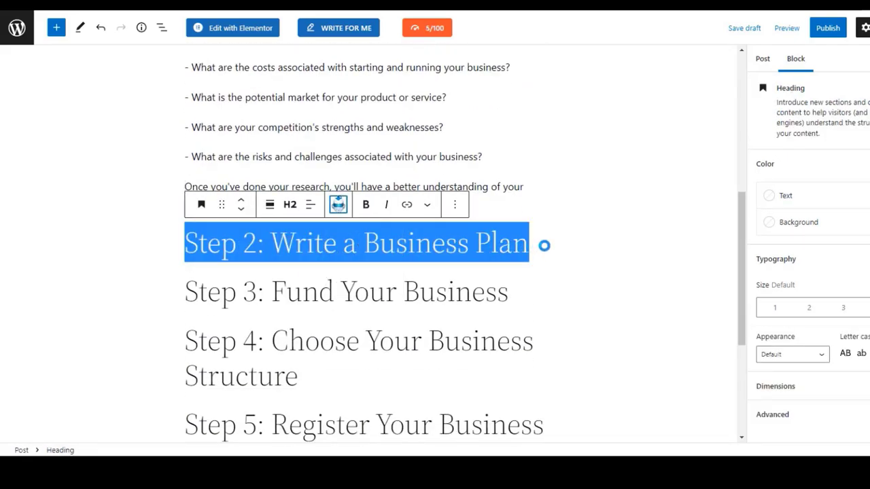
Step: Expand Step 3 through Step 5 and Wrapping Up into AI-generated paragraphs
drag(509, 236, 351, 198)
click(337, 198)
click(367, 239)
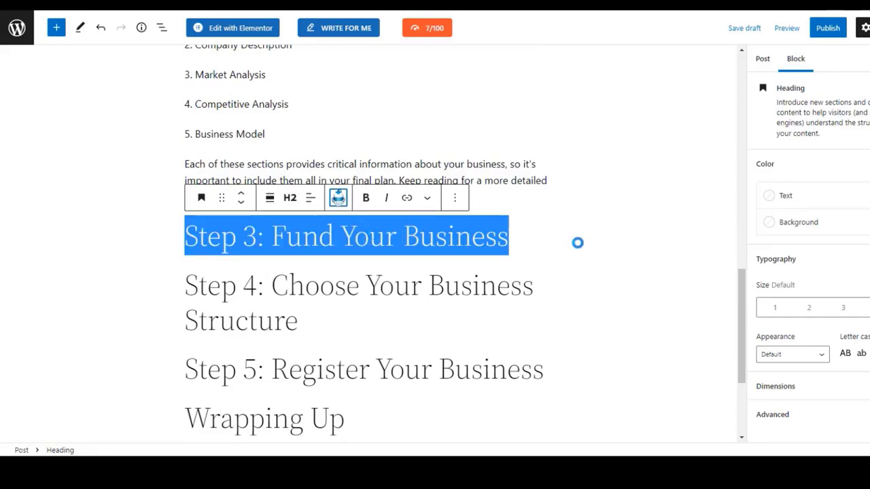
drag(204, 252, 354, 285)
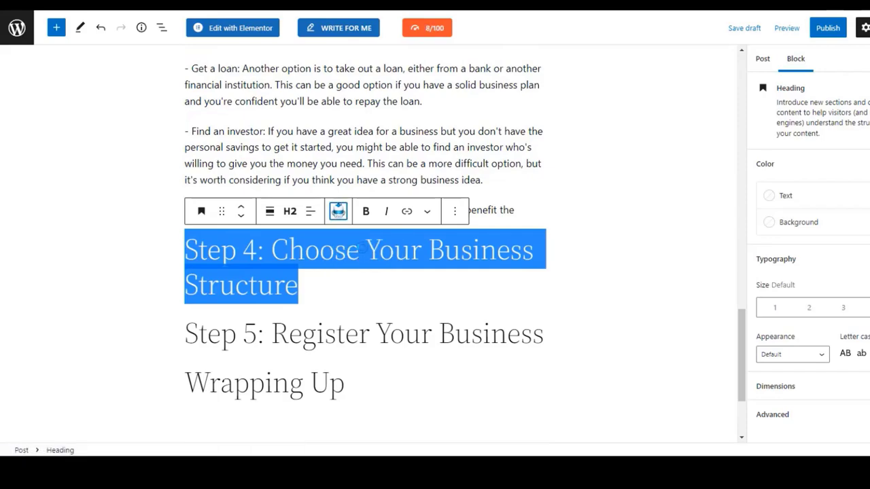
triple_click(360, 314)
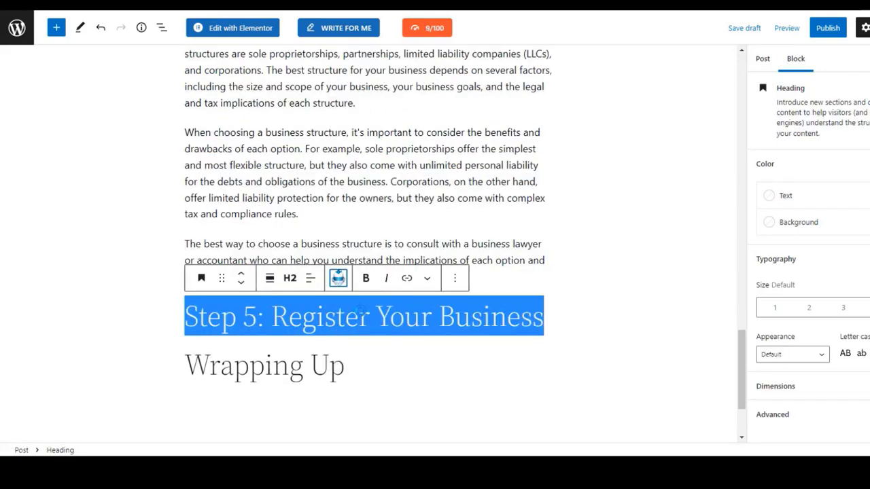
triple_click(323, 387)
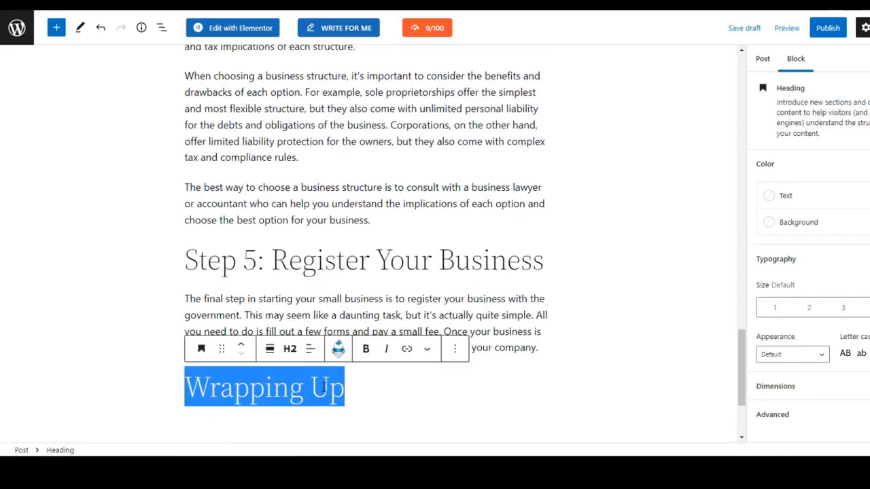
click(338, 349)
click(369, 385)
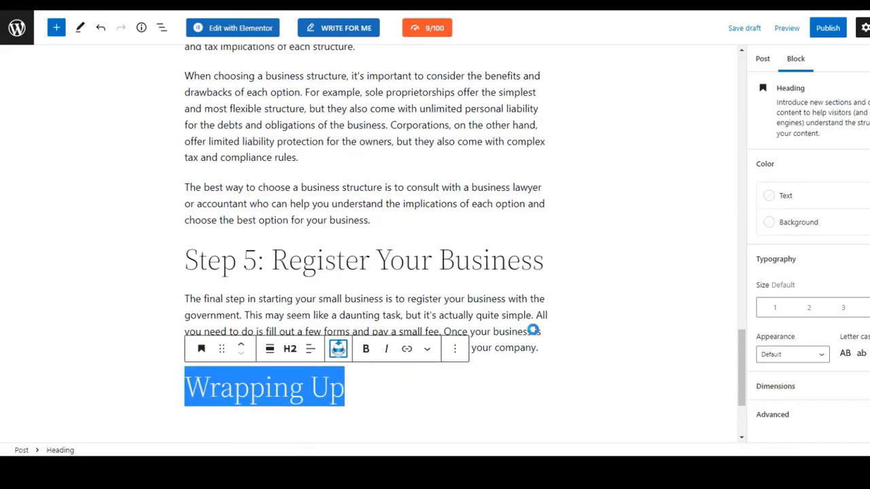
click(601, 278)
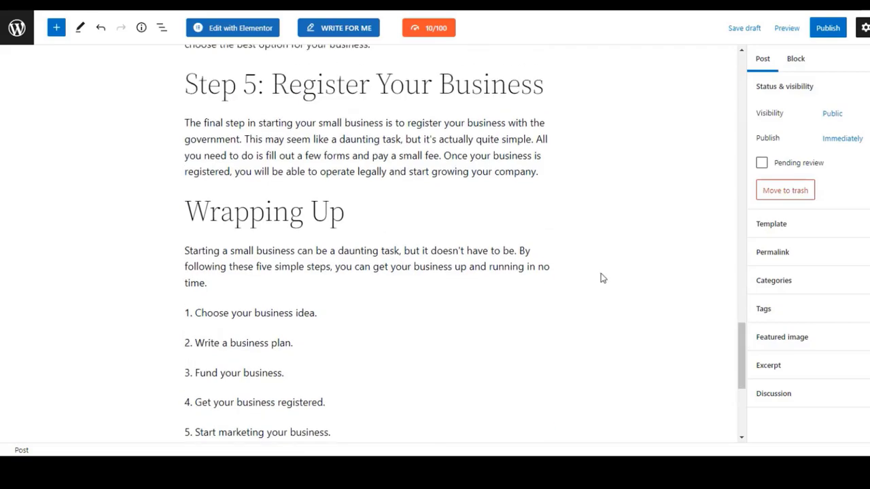
drag(742, 340, 742, 68)
Step: Open the 10/100 content score, review the detailed problem analysis, then hide it
click(431, 27)
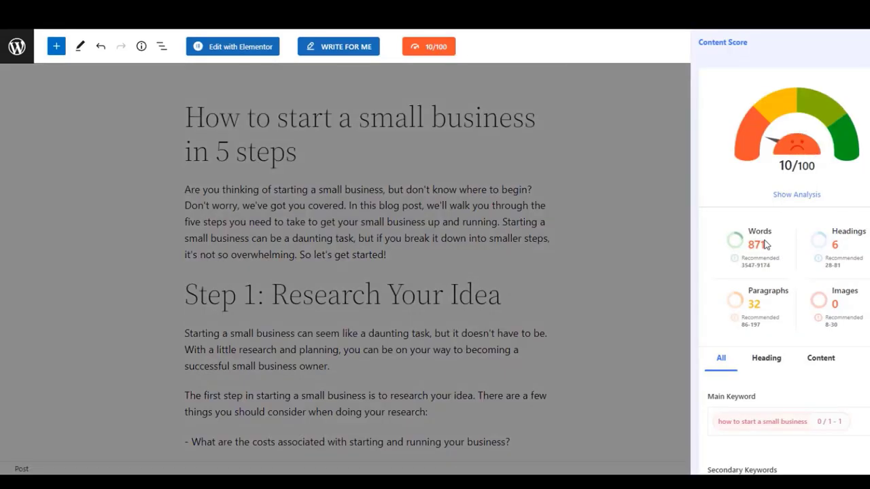
click(799, 196)
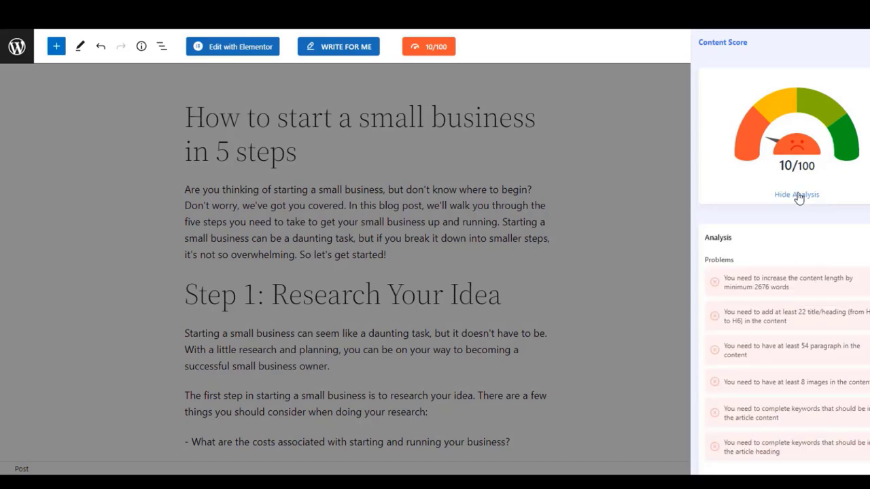
scroll(855, 253, down, 1)
scroll(784, 266, down, 1)
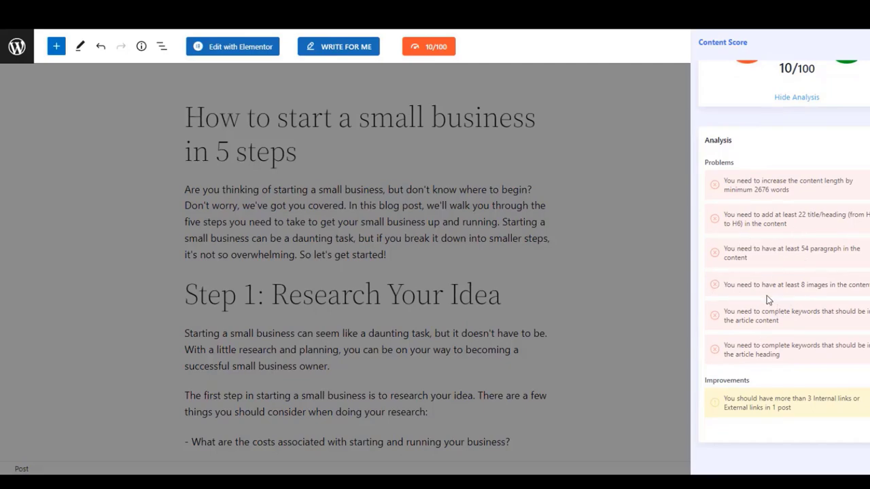
scroll(768, 299, up, 2)
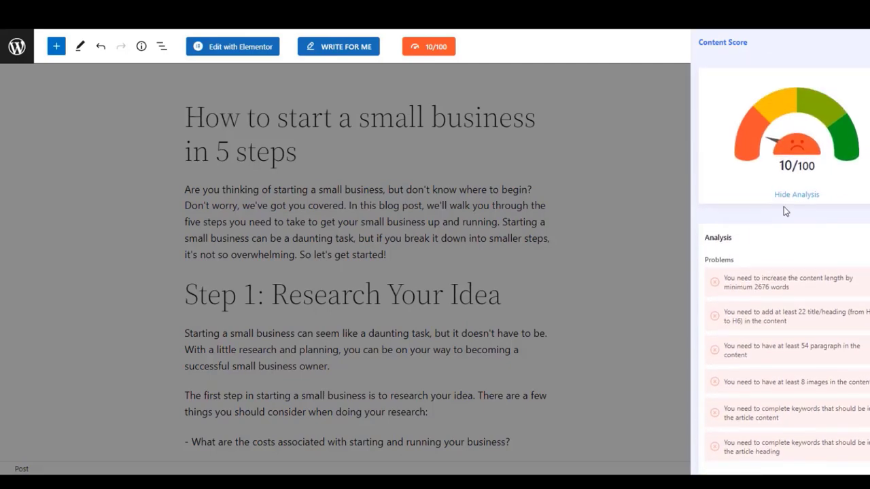
click(786, 196)
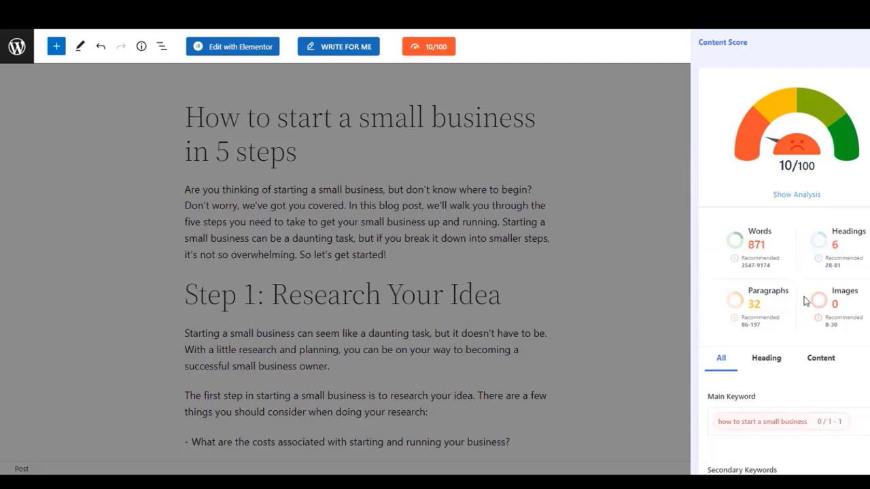
Step: Try the custom keyword entry, compare Heading and Content keyword usage, then close the score panel
scroll(807, 301, down, 3)
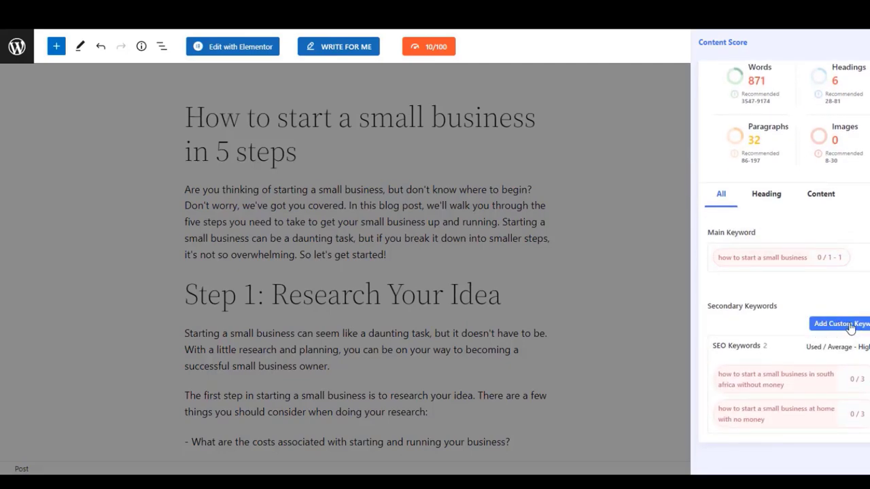
click(850, 328)
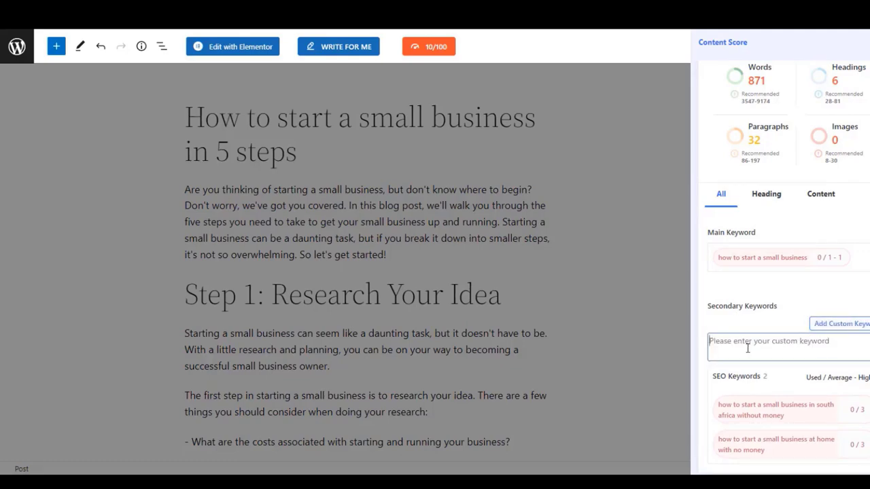
click(849, 327)
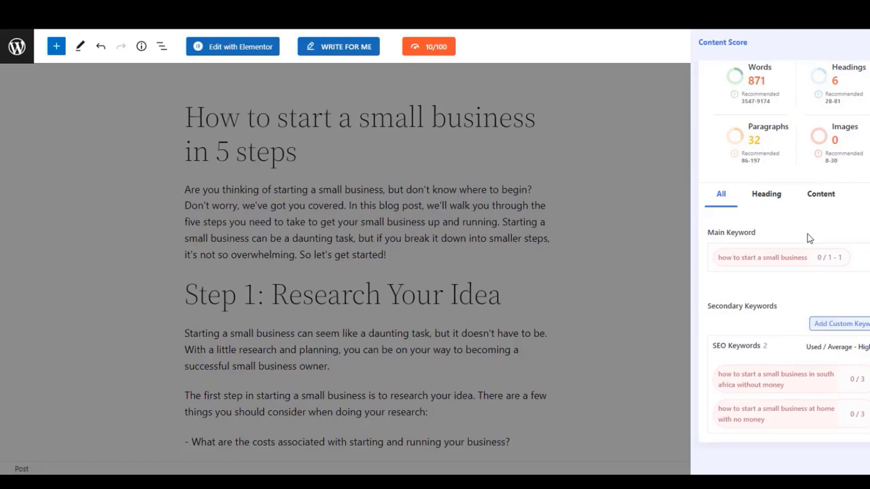
click(773, 198)
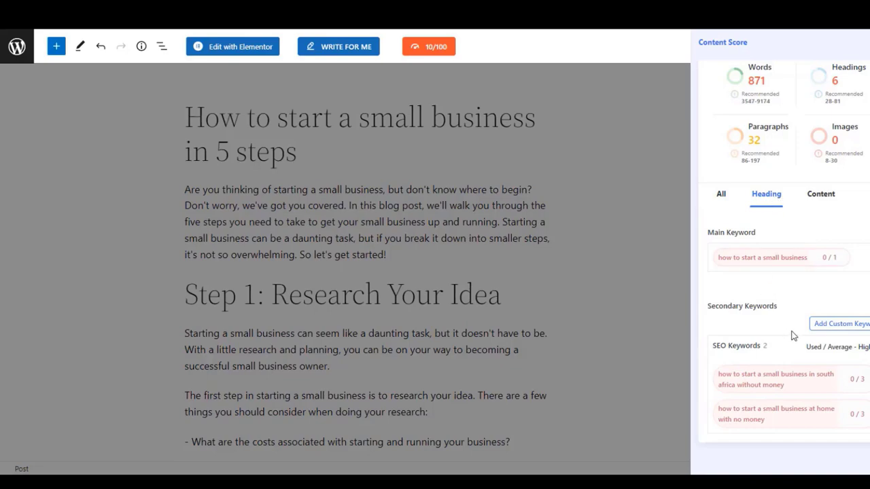
click(819, 196)
scroll(807, 255, up, 5)
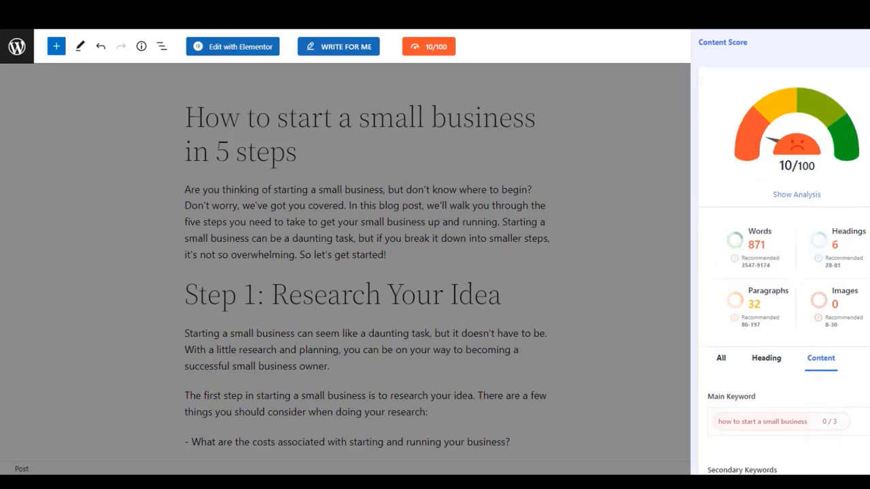
click(678, 187)
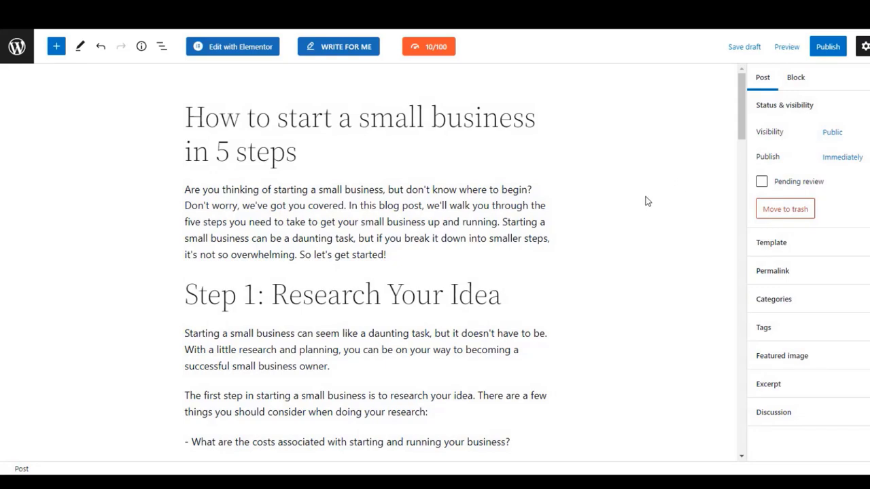